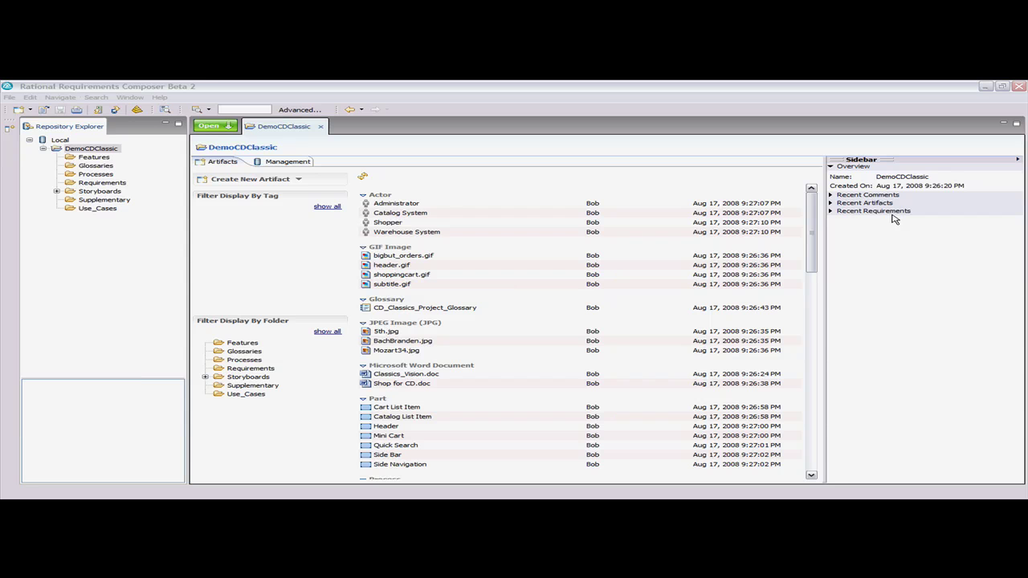
- Collapse the Actor artifact group in the DemoCDClassic Artifacts list
click(364, 195)
- Read the Classics CD Vision document, then follow its Secure payment method link to Purchase a CD
click(363, 209)
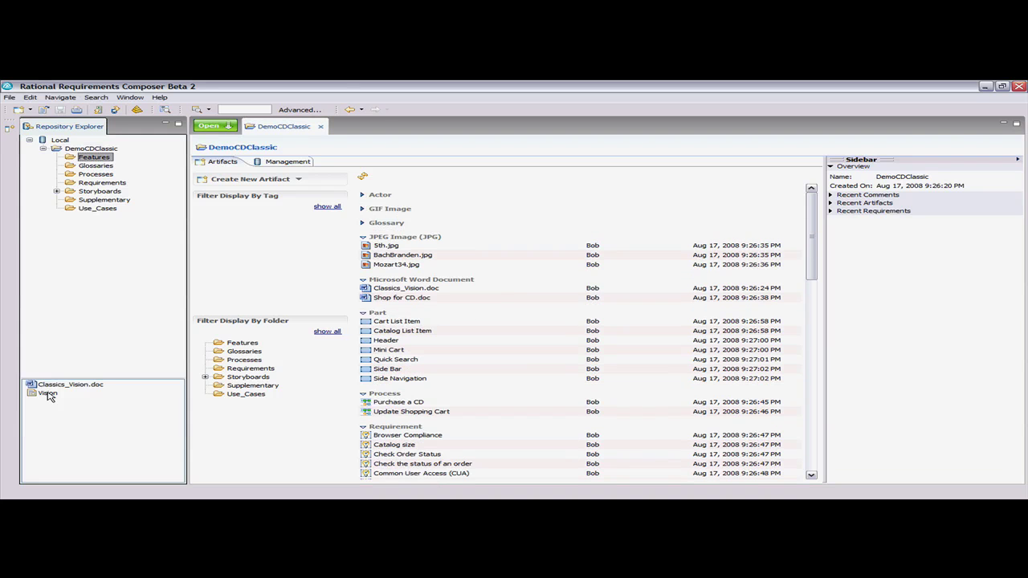
double_click(48, 394)
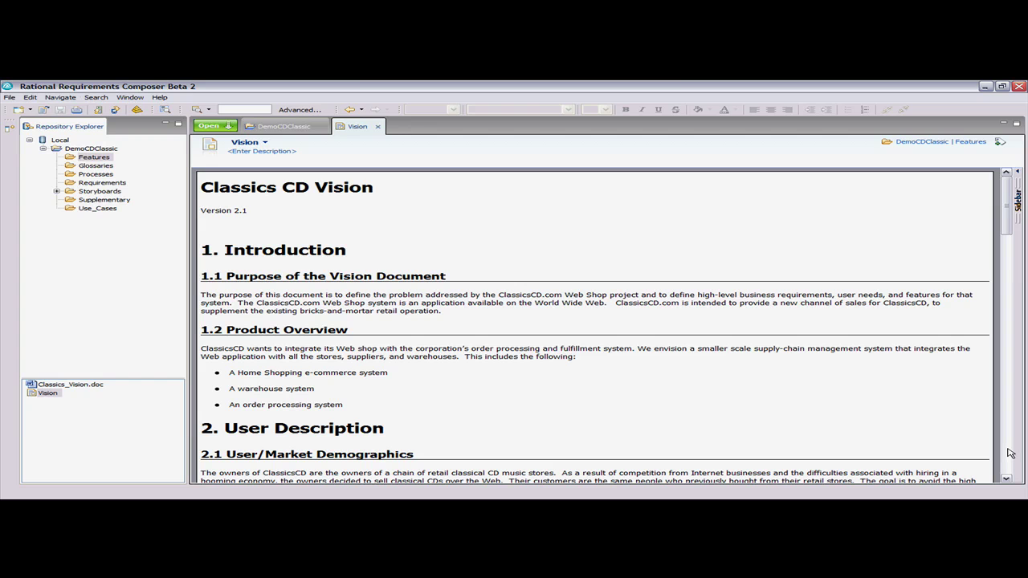
scroll(1010, 454, down, 15)
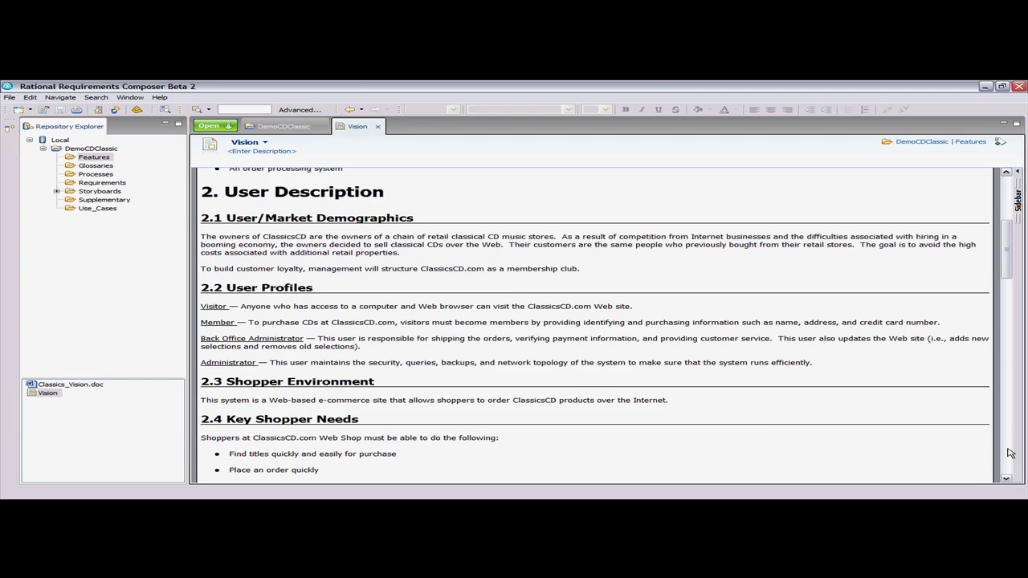
scroll(617, 418, up, 15)
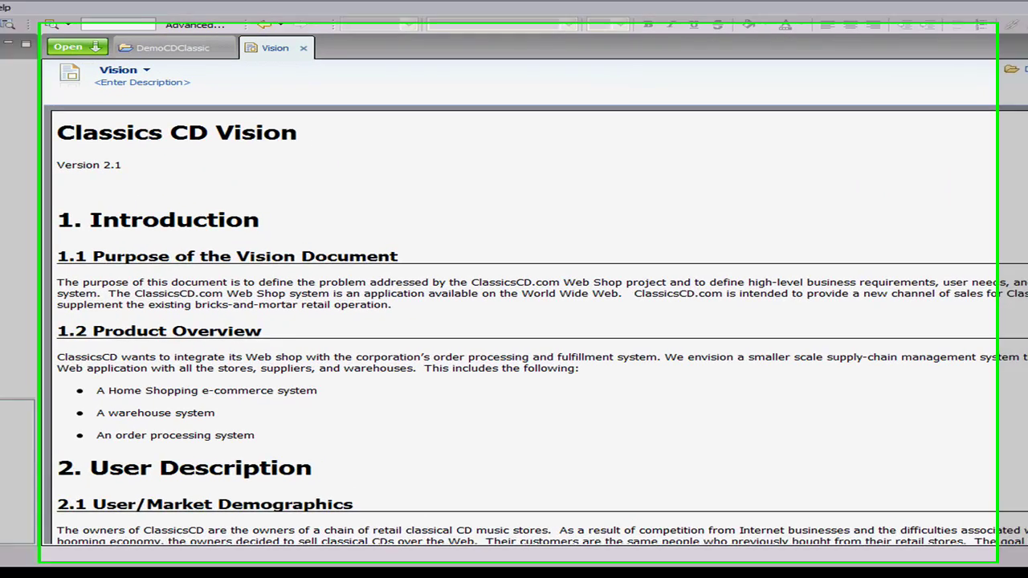
scroll(1011, 454, down, 6)
scroll(515, 322, down, 15)
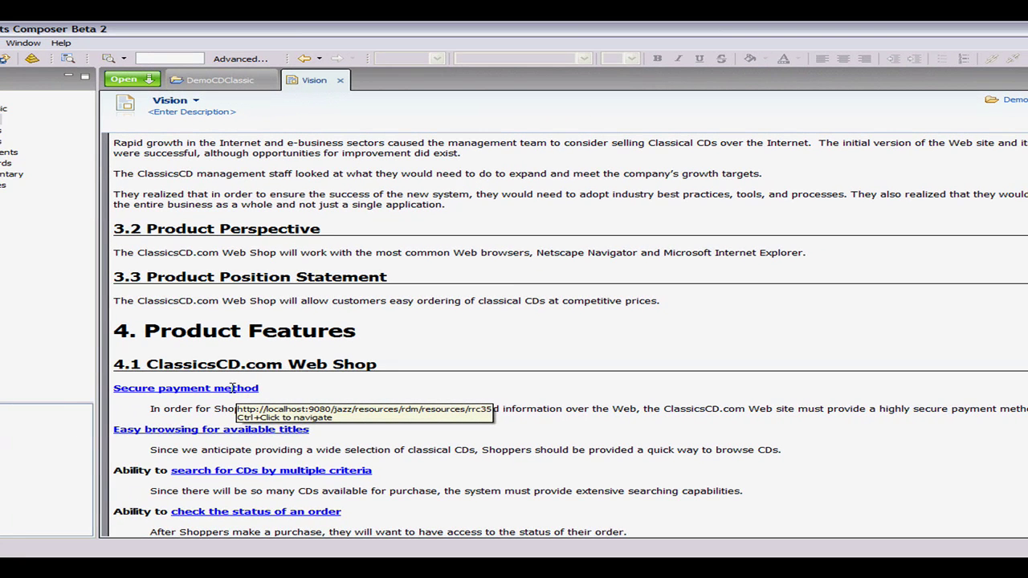
ctrl+click(233, 388)
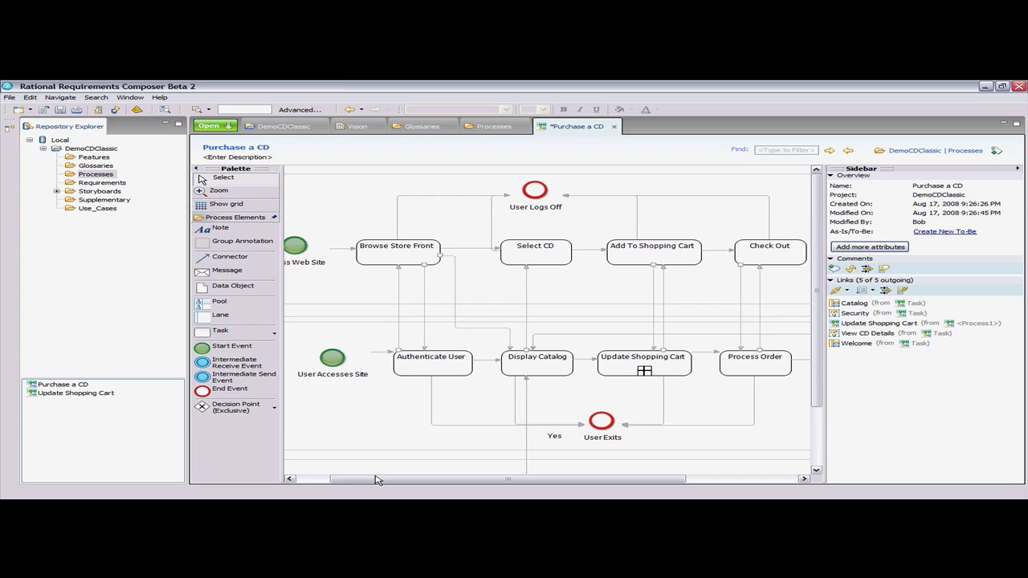
drag(378, 480, 338, 479)
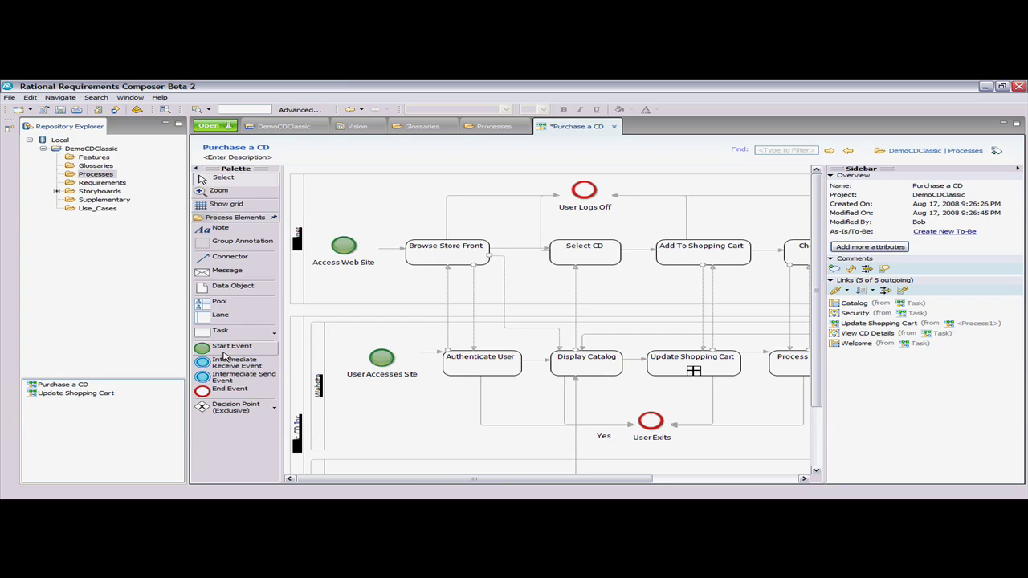
- Select the Browse Store Front task in the Shopper lane and list its linked artifacts
click(186, 469)
click(305, 305)
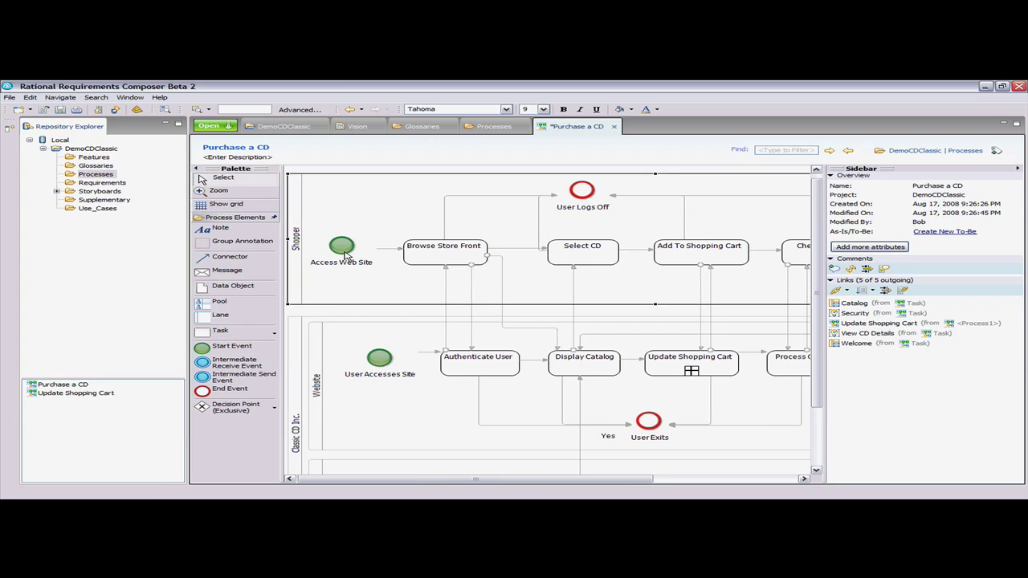
click(416, 262)
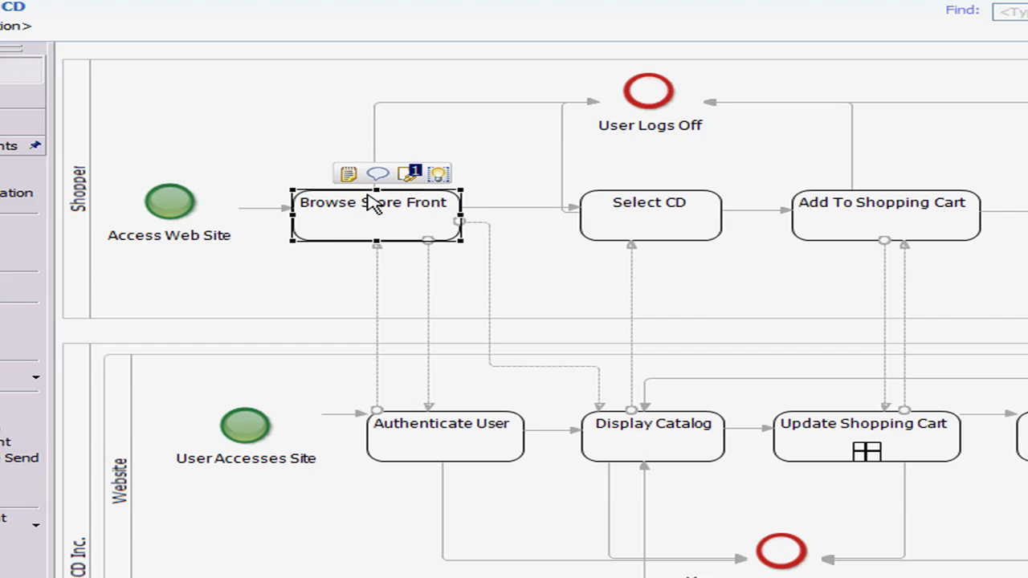
click(411, 174)
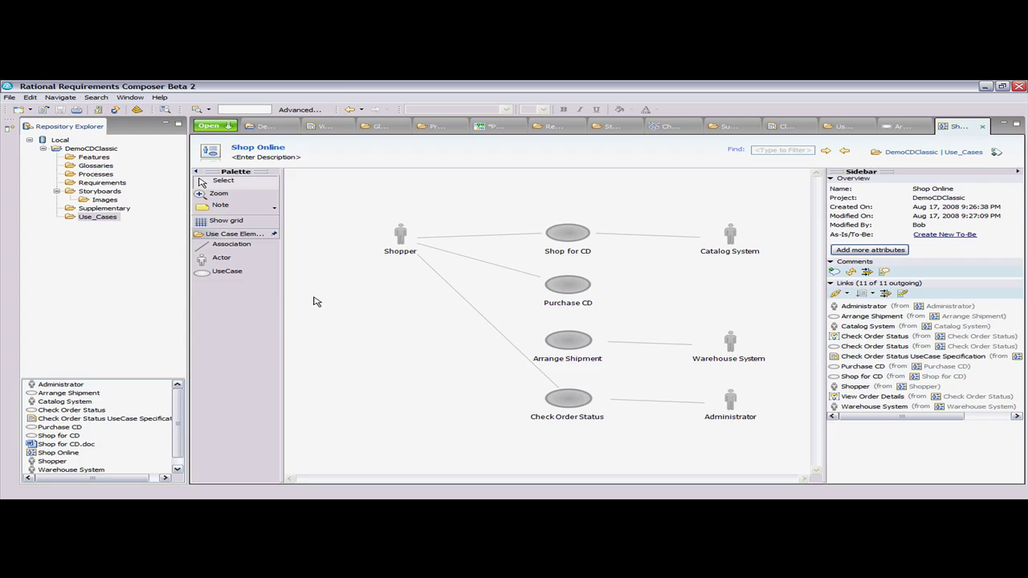
- Open the Shopper actor's linked artifact, return to Shop Online, and highlight all linked elements
click(398, 243)
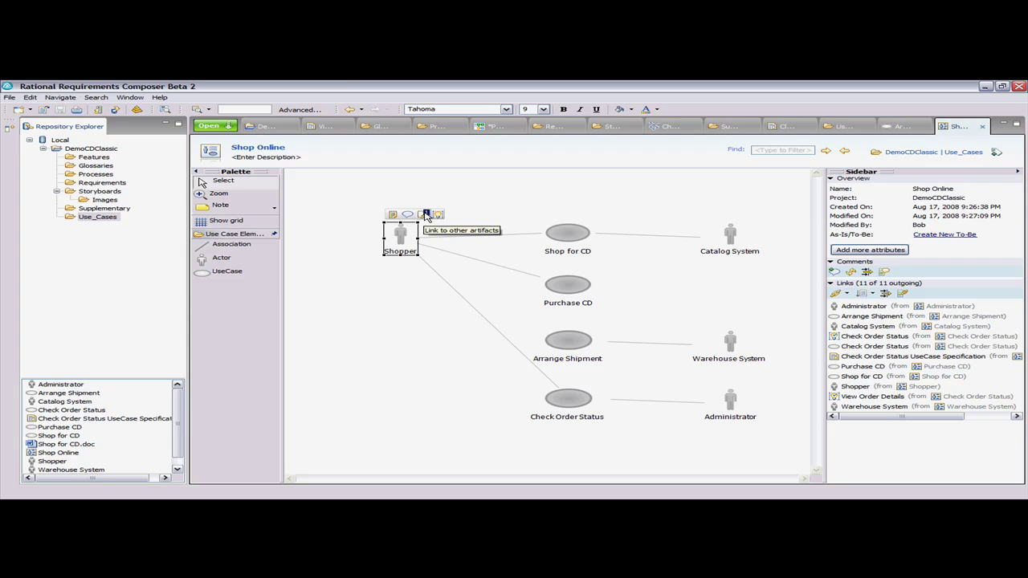
click(427, 215)
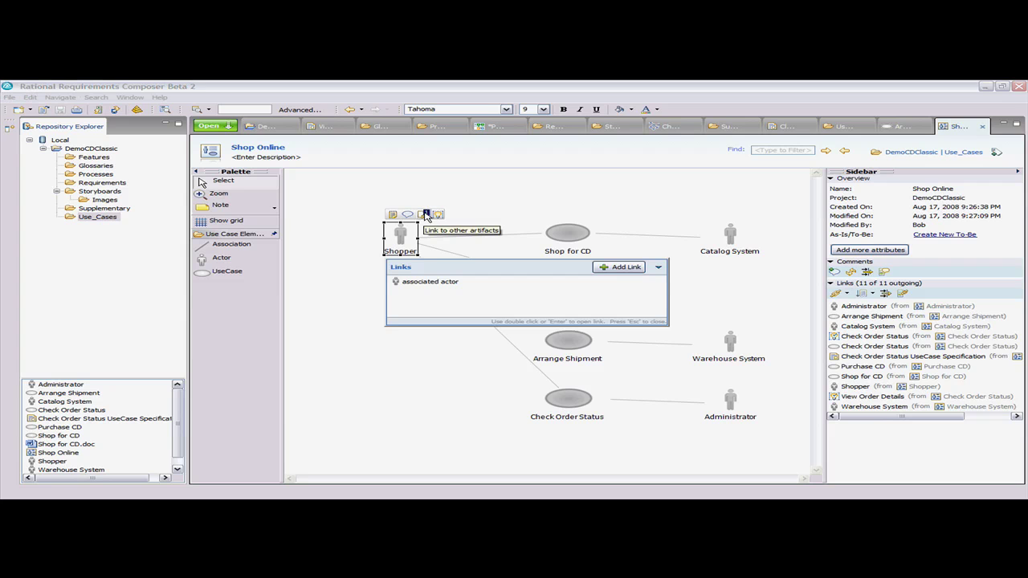
double_click(424, 282)
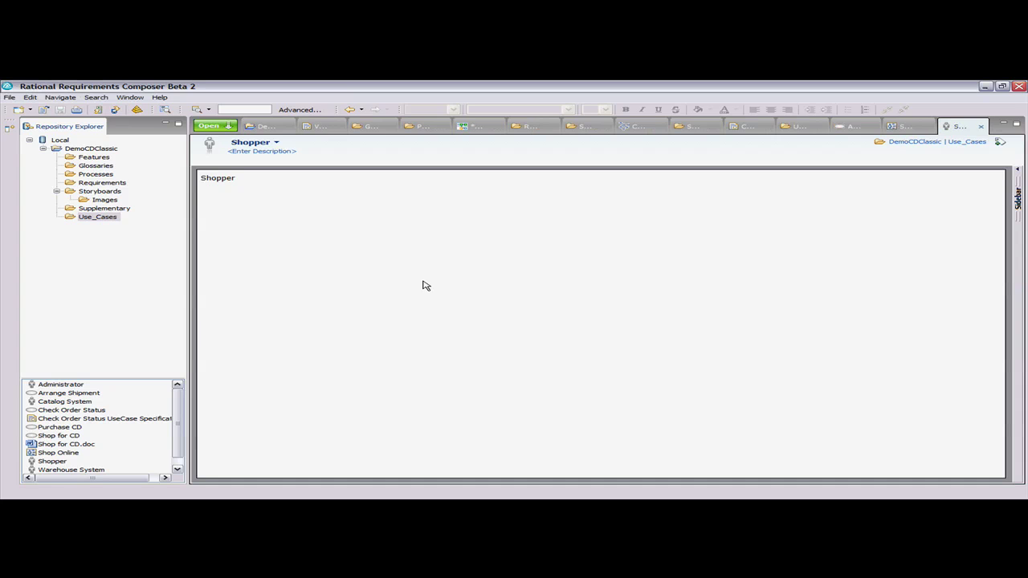
click(1000, 145)
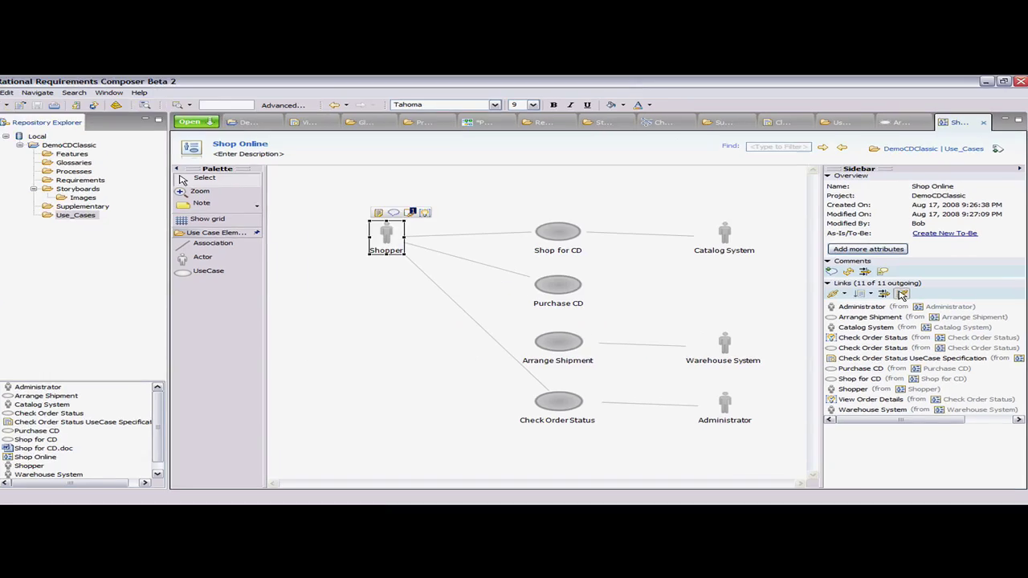
click(902, 295)
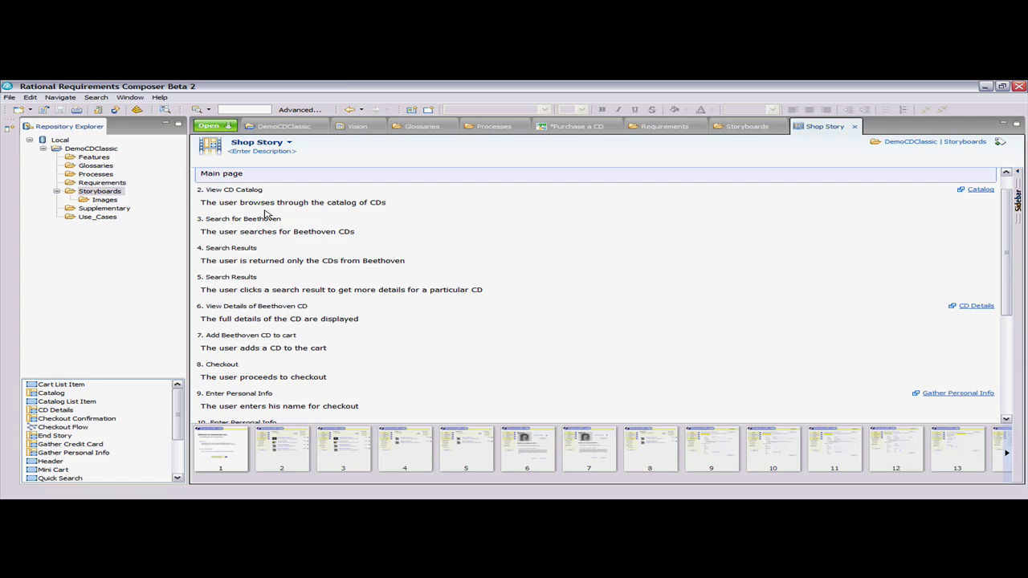
- Open frame 1 of the Shop Story storyboard from the filmstrip
double_click(215, 449)
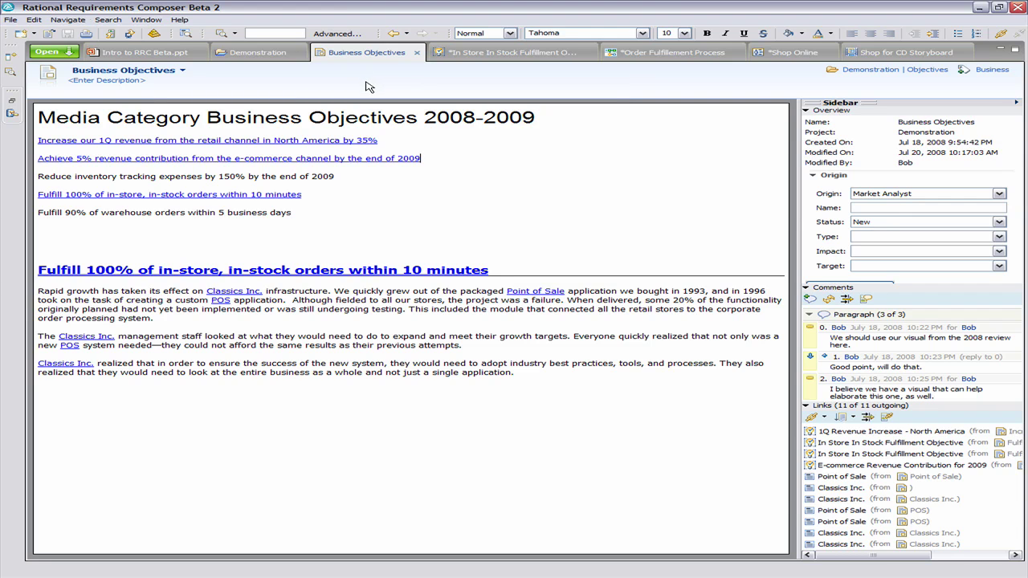
- Trace links to the Order Fulfillment Process, then from its Place order task to Shop Online
ctrl+click(278, 274)
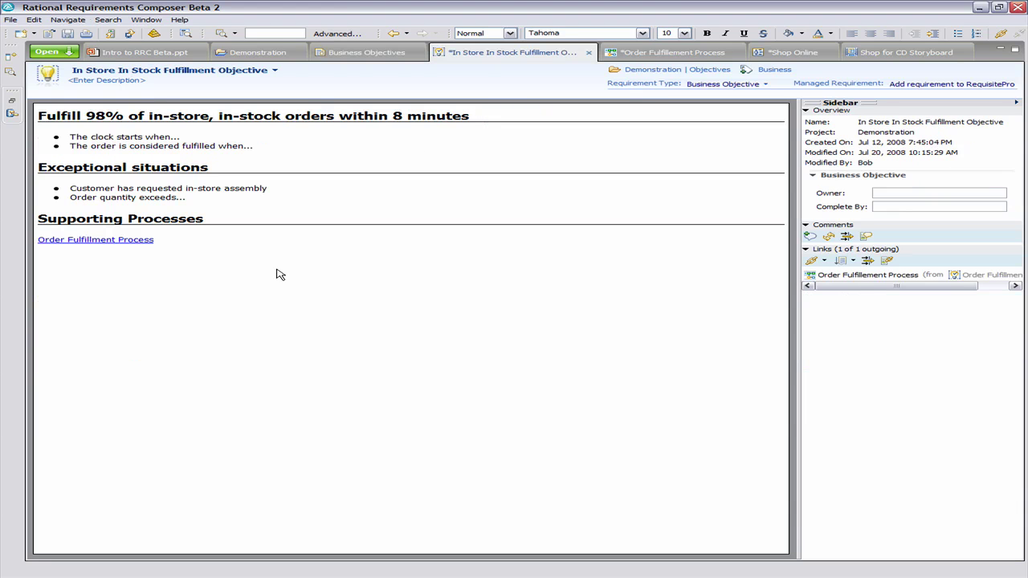
ctrl+click(128, 242)
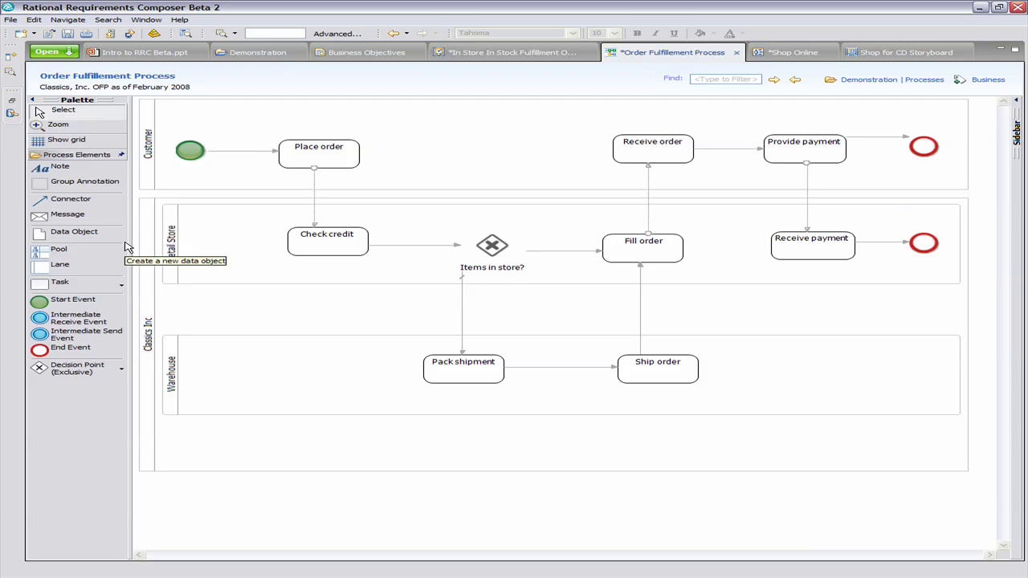
click(358, 166)
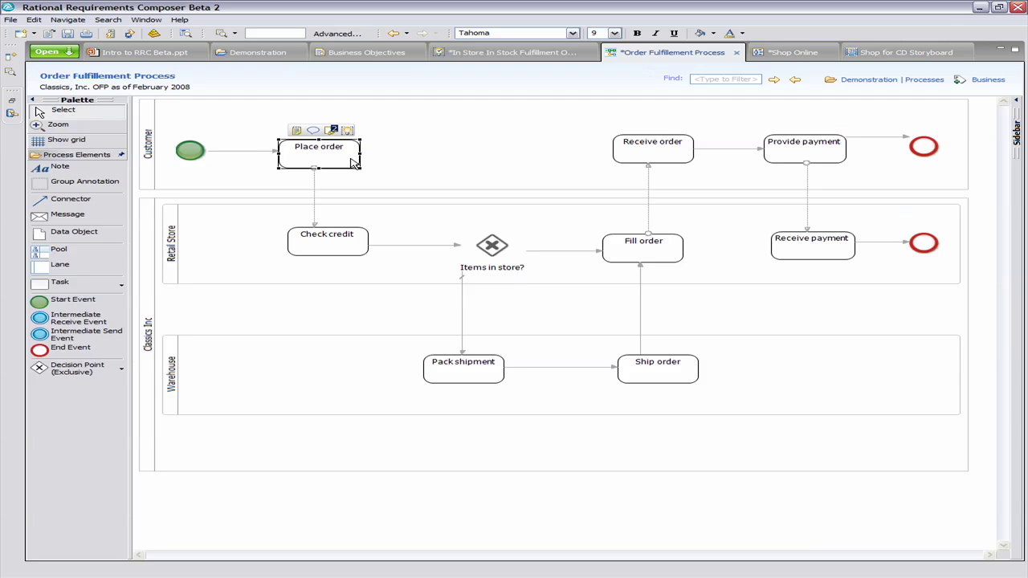
click(332, 132)
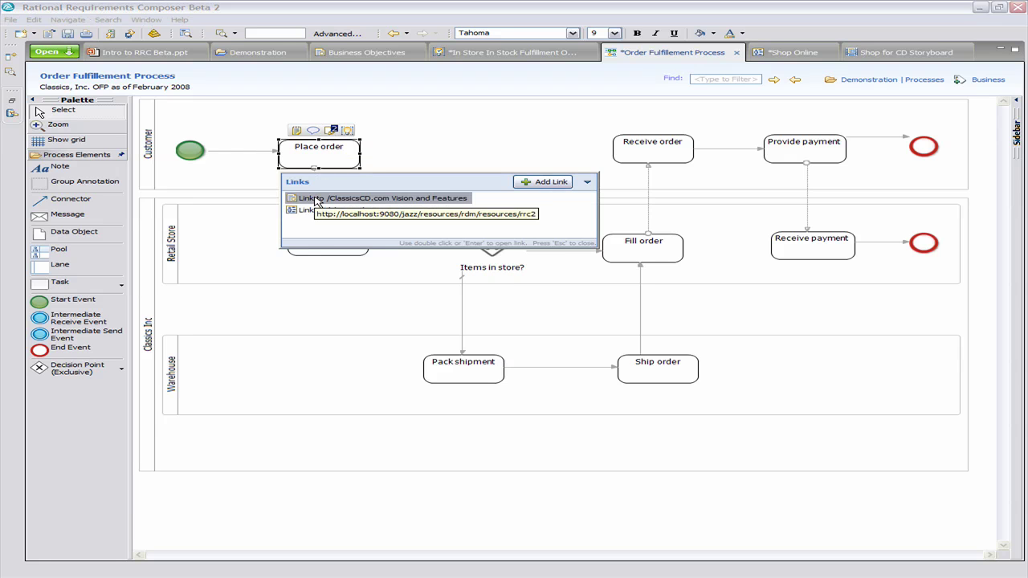
double_click(298, 211)
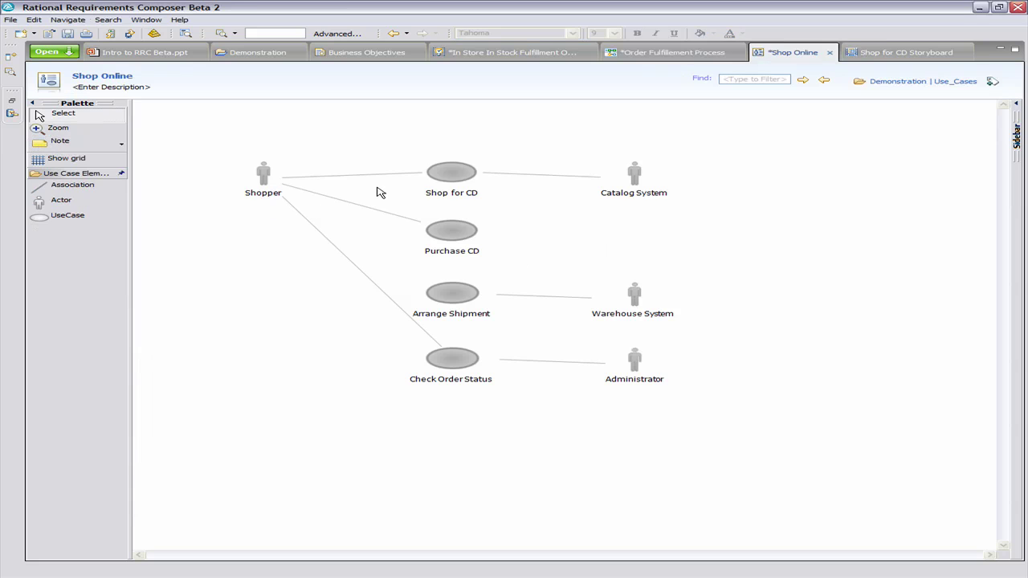
- Open the Shop for CD use case's linked Shop for CD Storyboard from its Links list
click(457, 178)
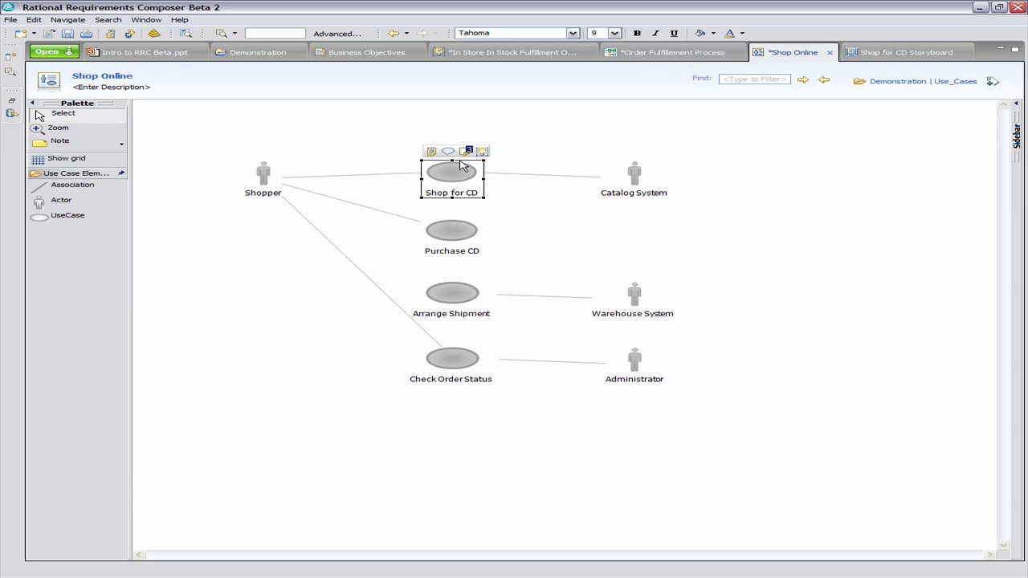
click(469, 152)
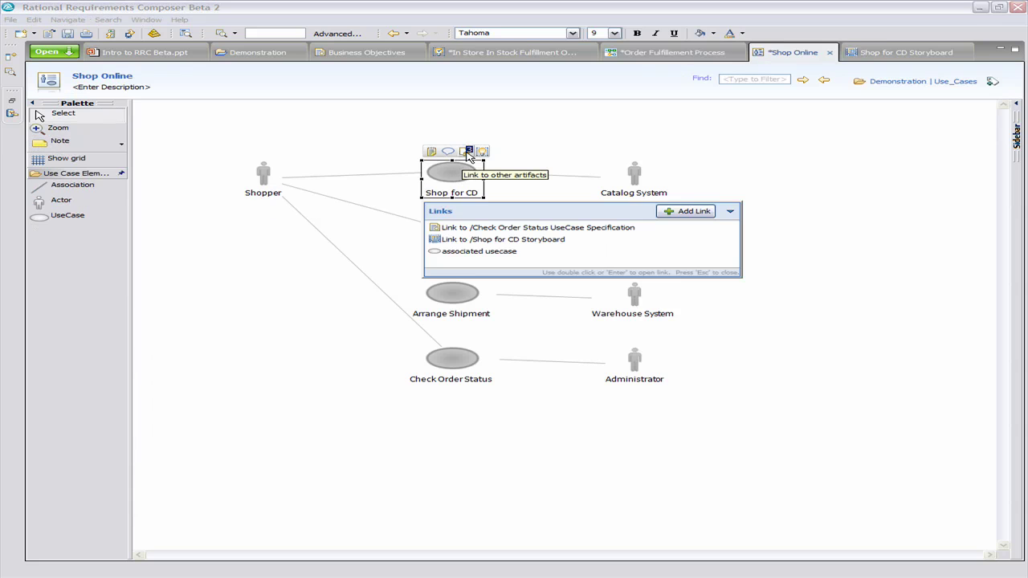
click(462, 241)
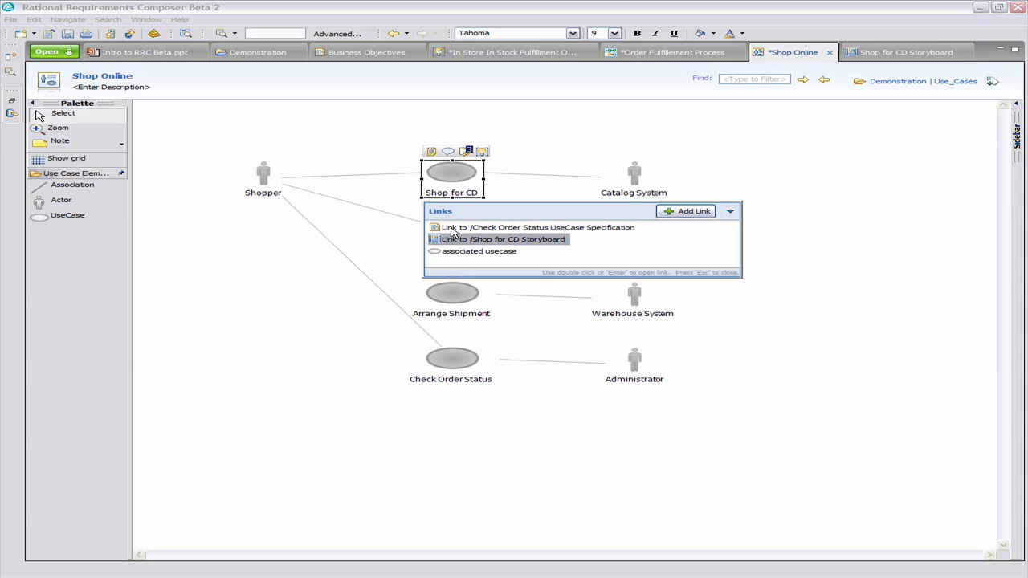
click(450, 229)
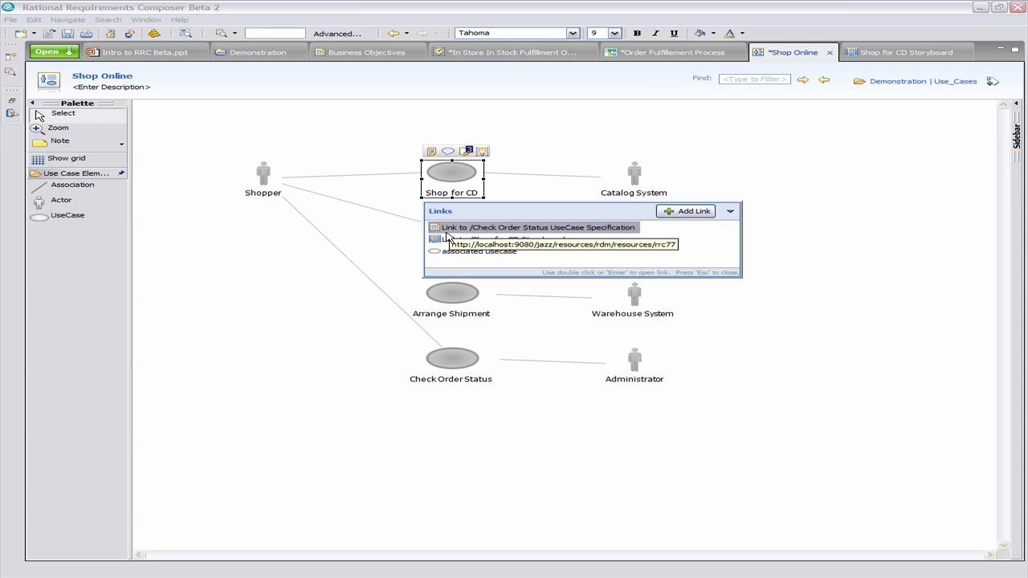
double_click(439, 240)
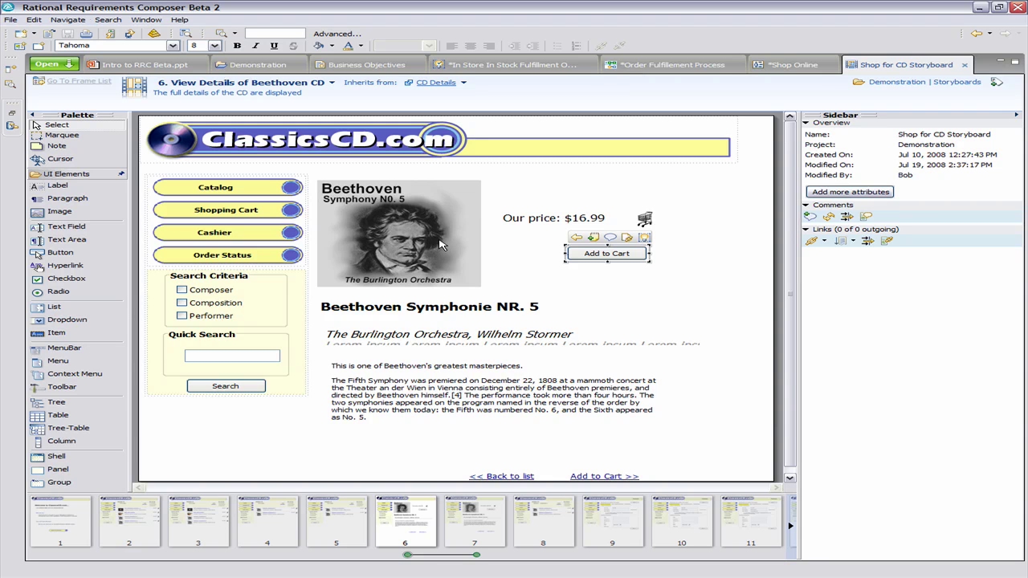
key(alt+Tab)
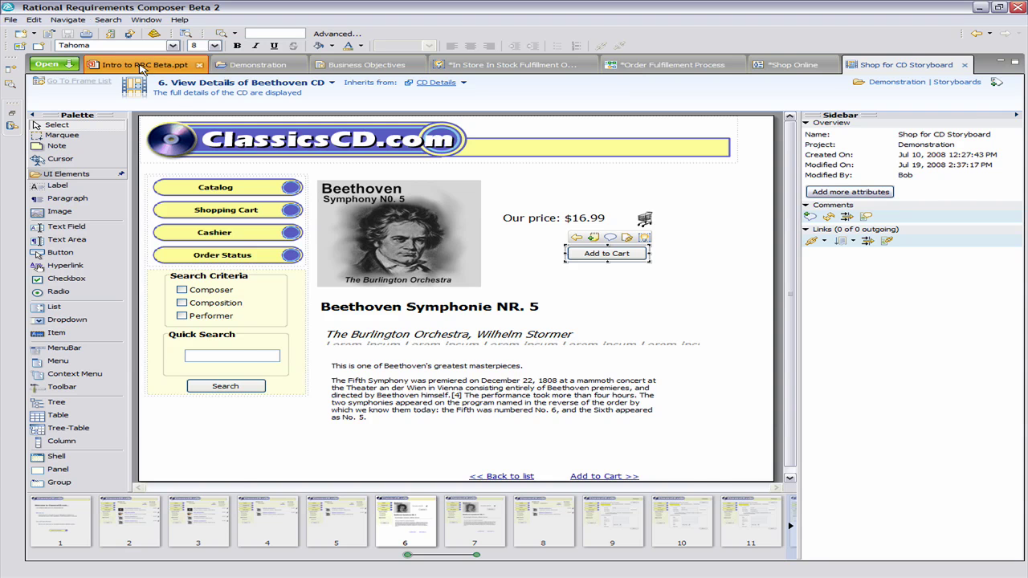
- Filter the Demonstration project to Solution-tagged requirements, select them all, and choose Manage requirements
click(253, 65)
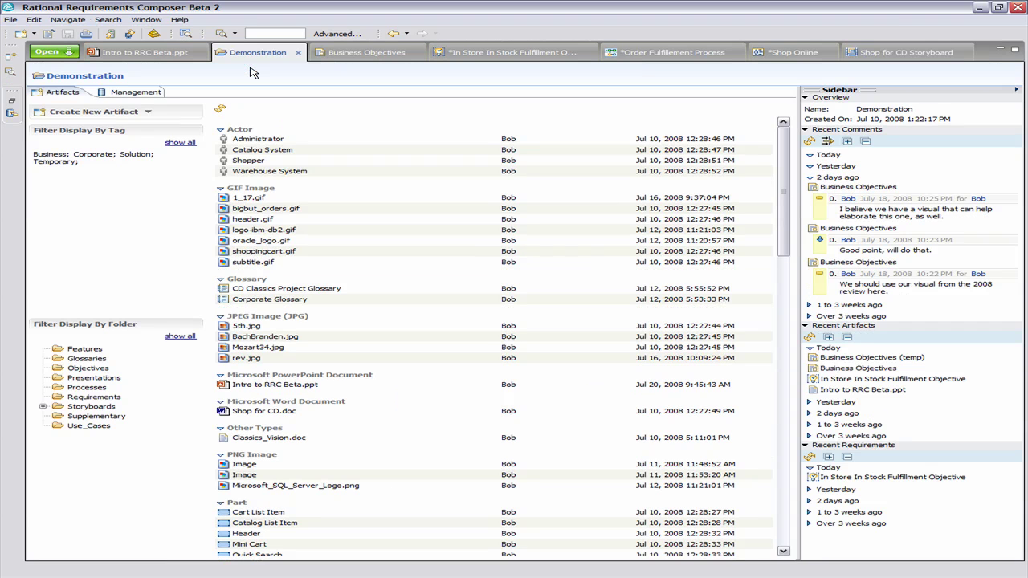
click(138, 154)
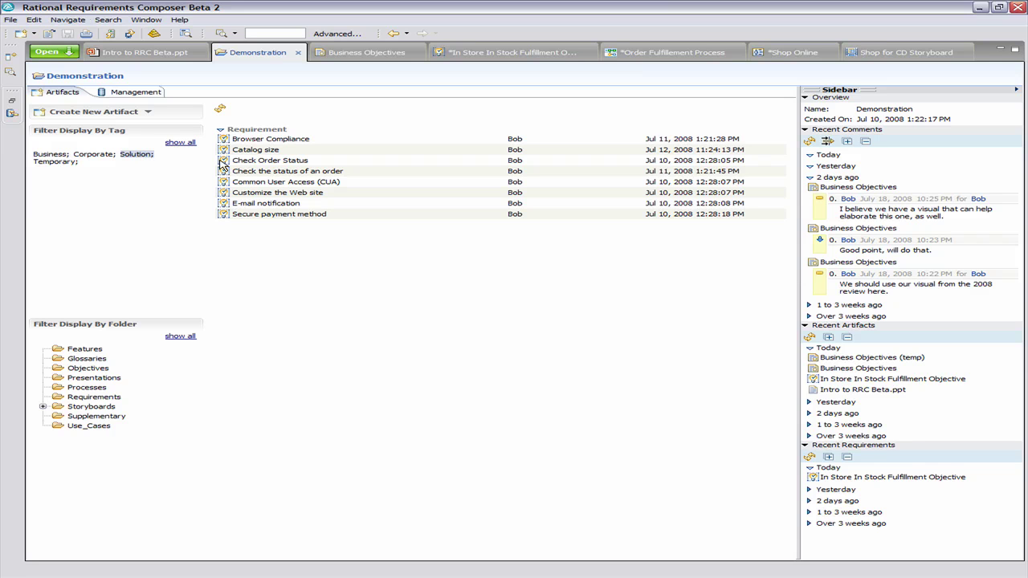
key(shift+Down)
key(shift+Down)
key(shift+Down)
key(shift+Down)
key(shift+Down)
key(shift+Down)
key(shift+Down)
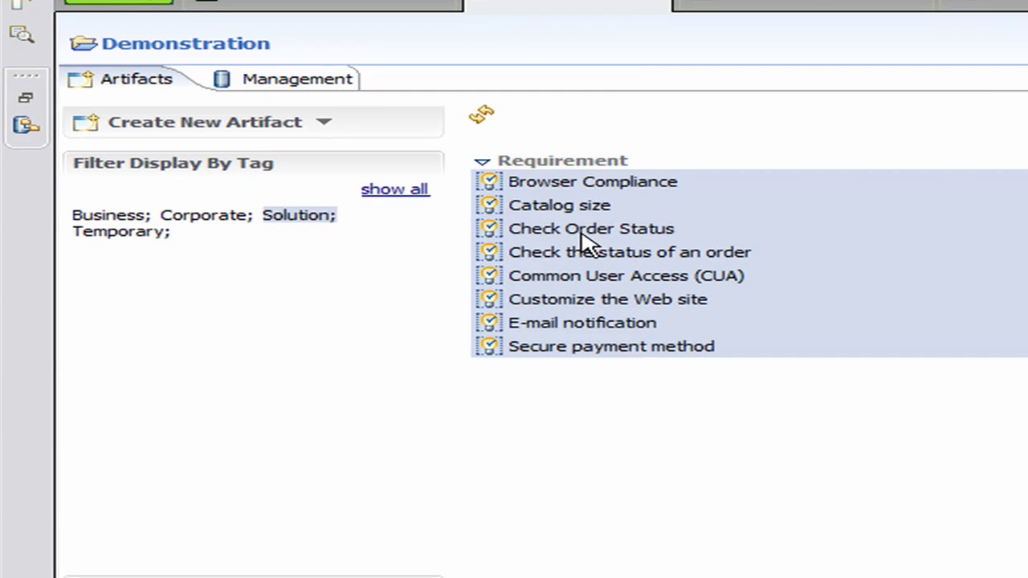
right_click(587, 244)
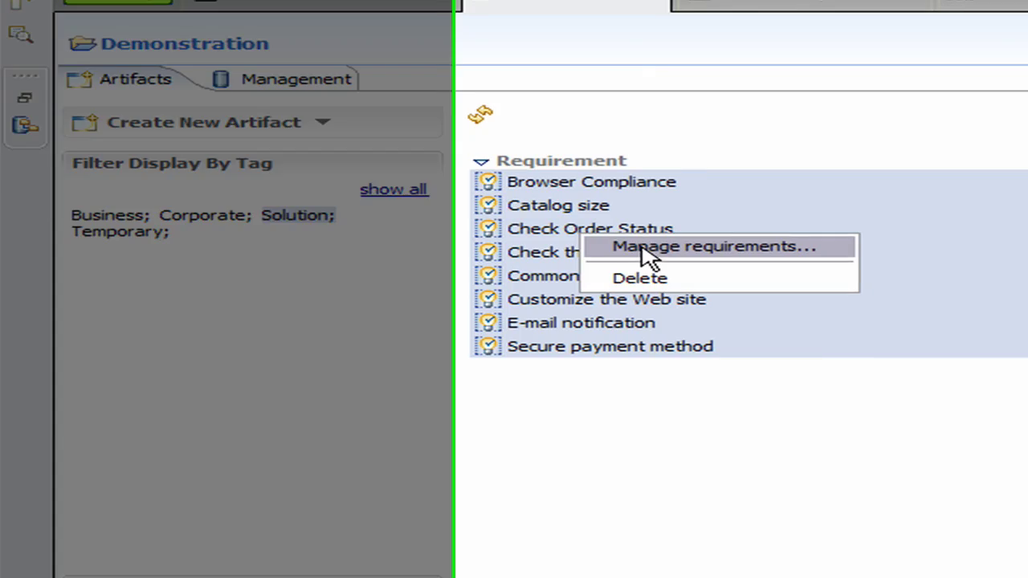
click(650, 254)
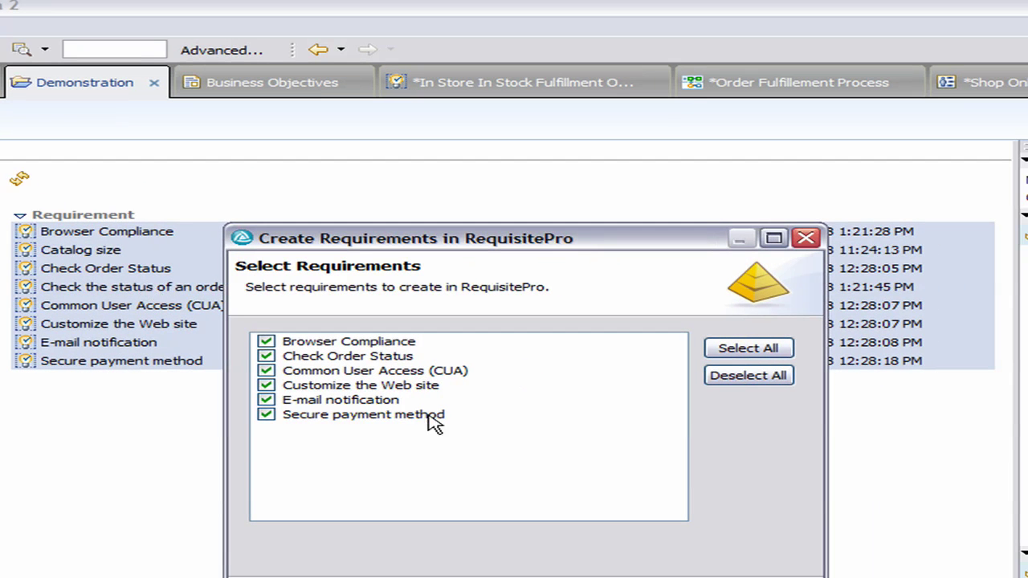